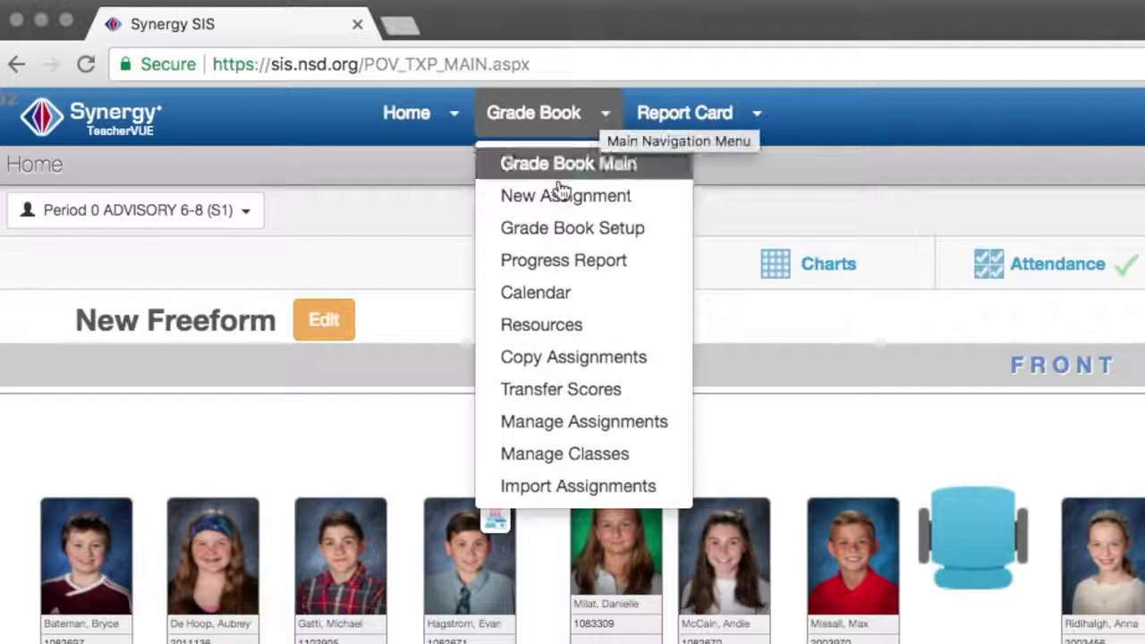
Open the grade book's Progress Report for the advisory class and set its Summary Method to Class Summary
click(523, 266)
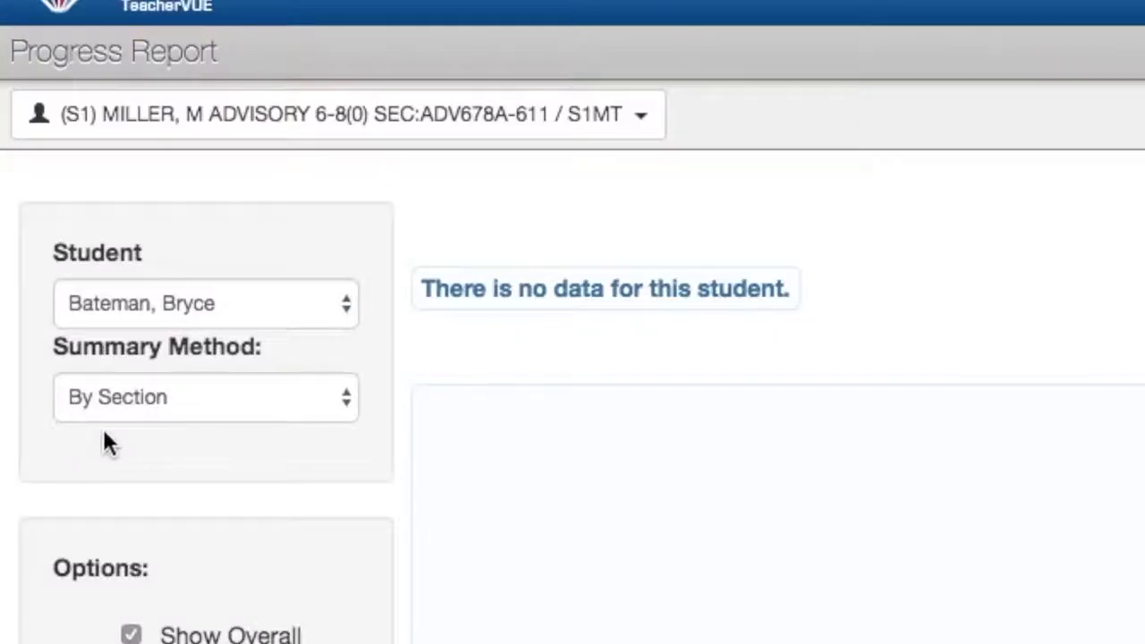
click(333, 406)
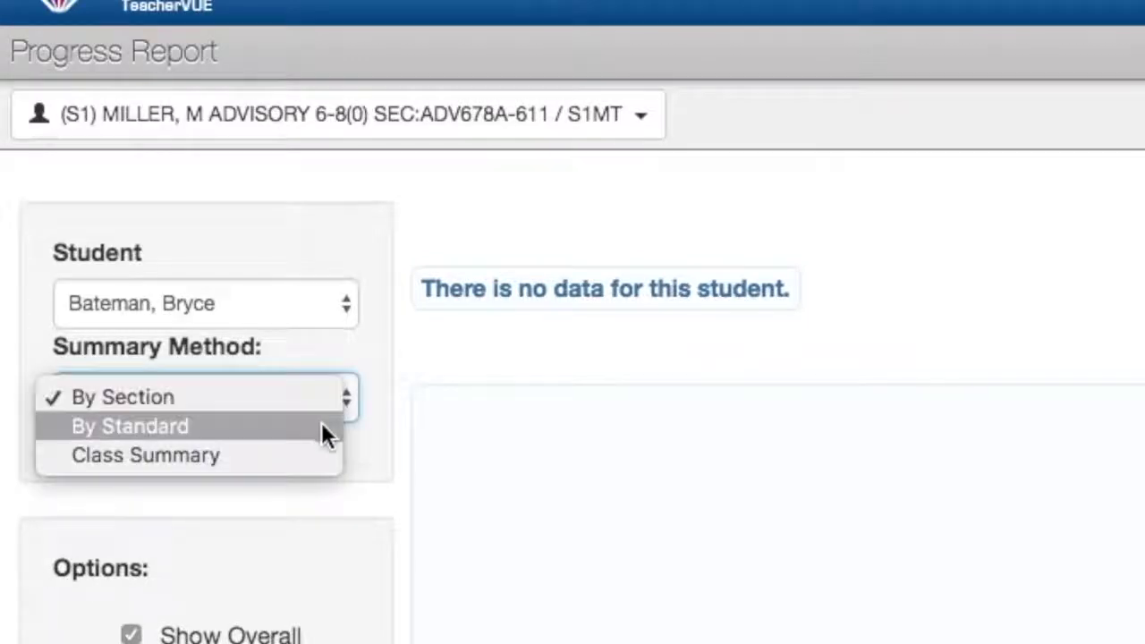
click(311, 456)
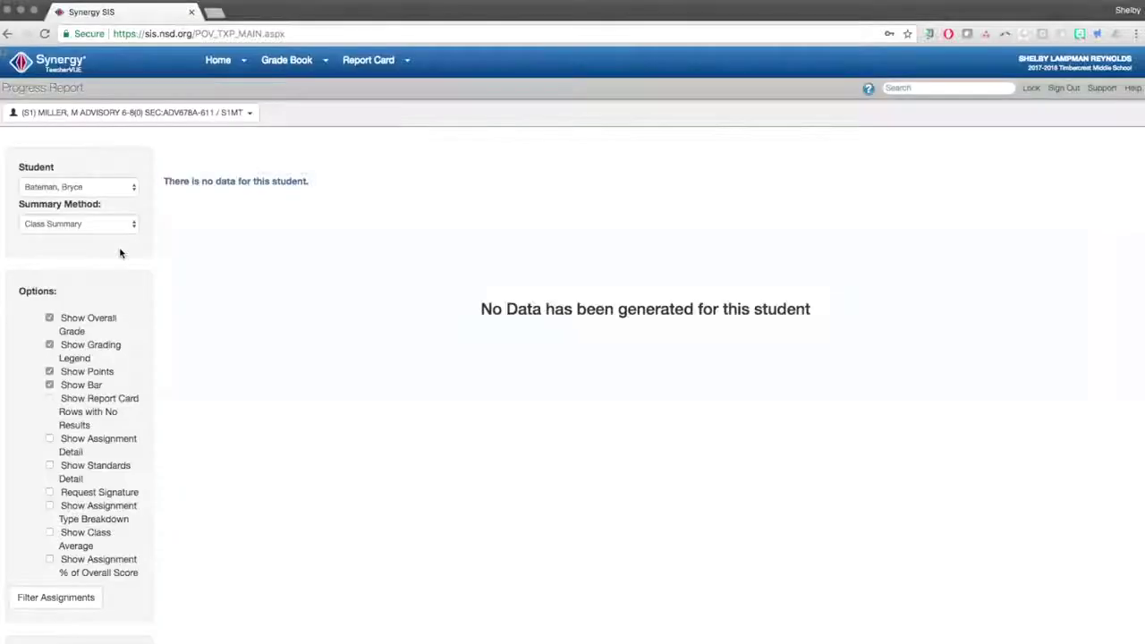
Disable the Show Grading Legend, Show Points and Show Bar options, and enable Show Assignment Detail for the report
scroll(138, 294, down, 2)
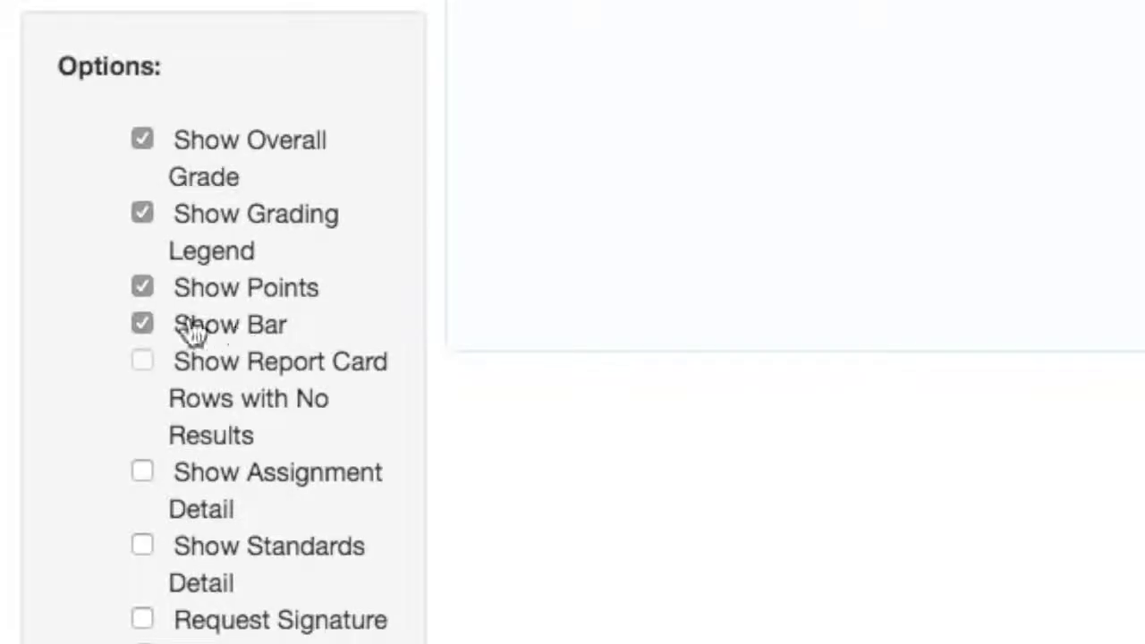
click(139, 283)
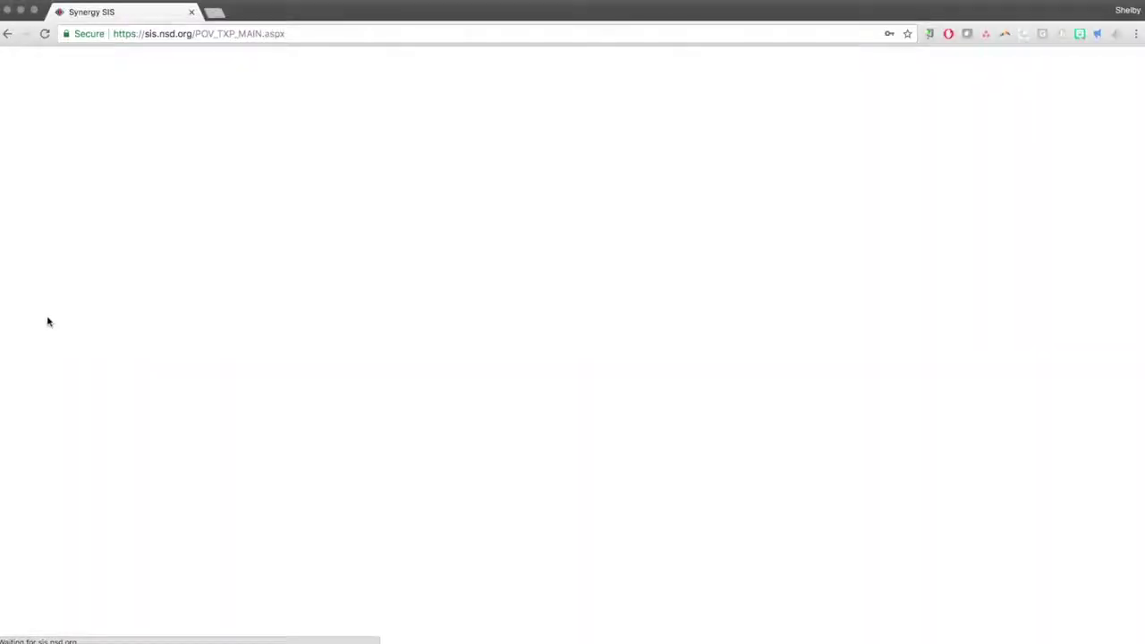
click(51, 385)
click(49, 347)
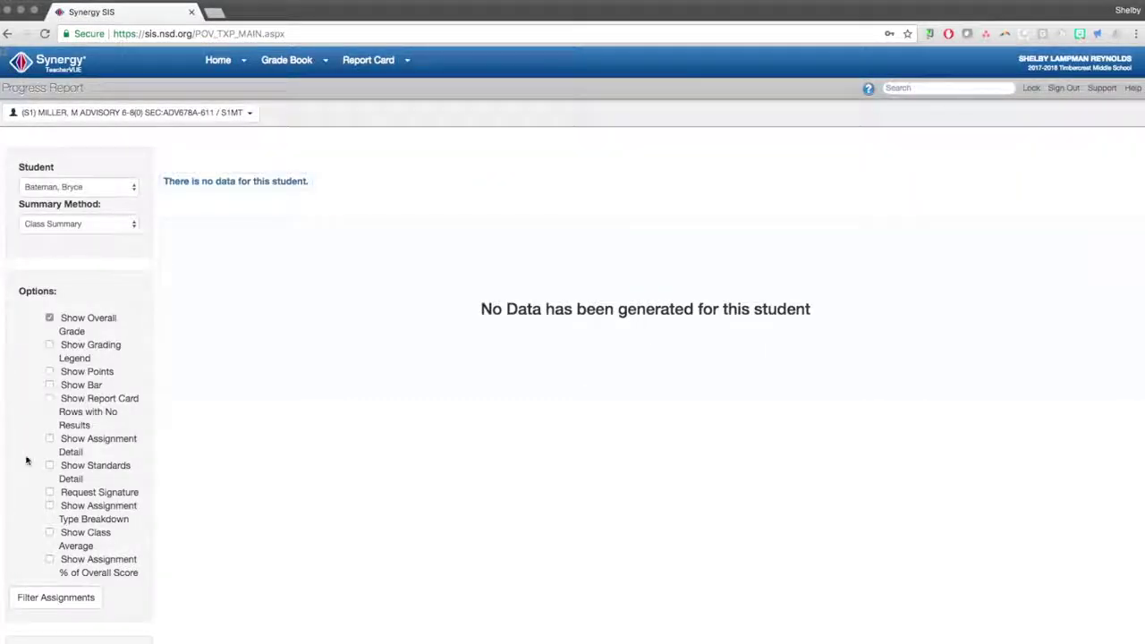
click(48, 442)
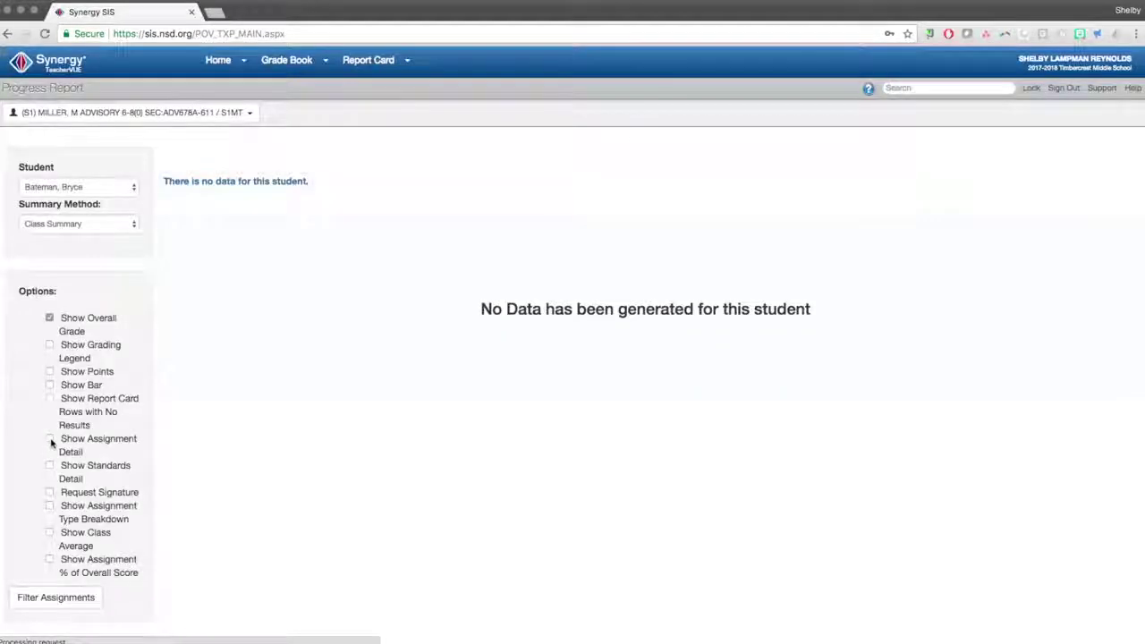
click(49, 439)
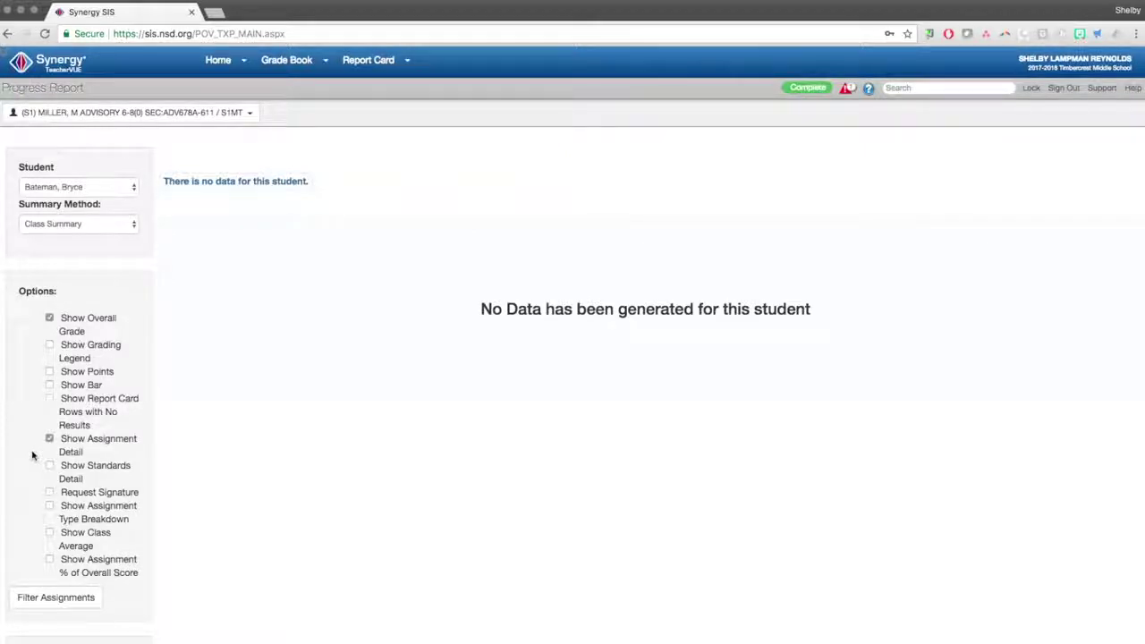
Generate the progress report data for all students in the class and accept the overwrite of custom areas
scroll(32, 457, down, 4)
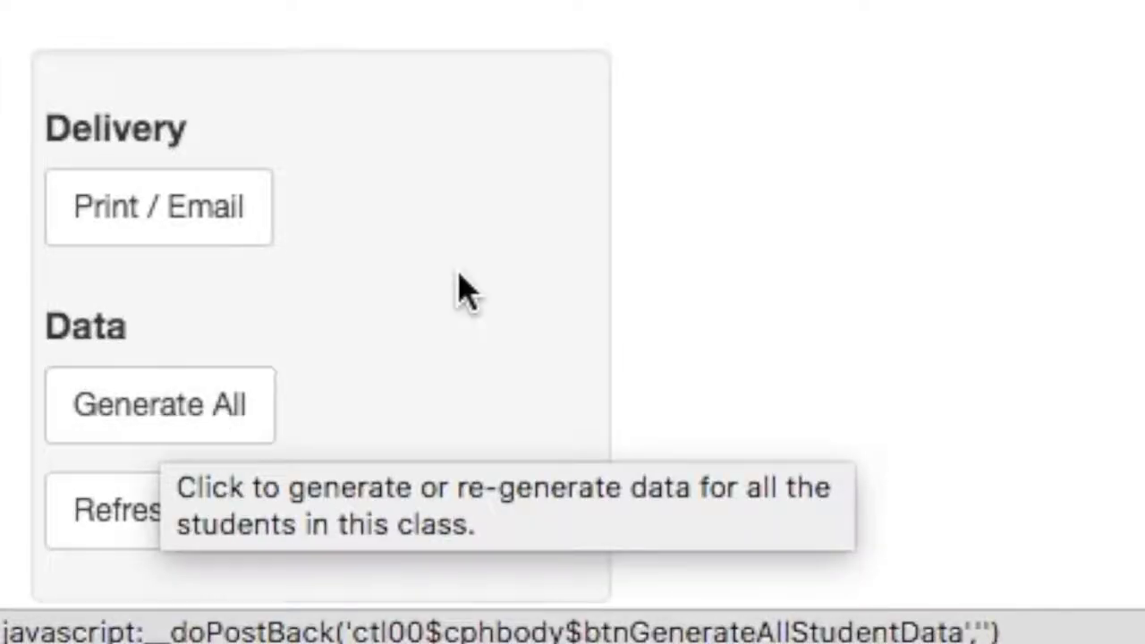
click(200, 407)
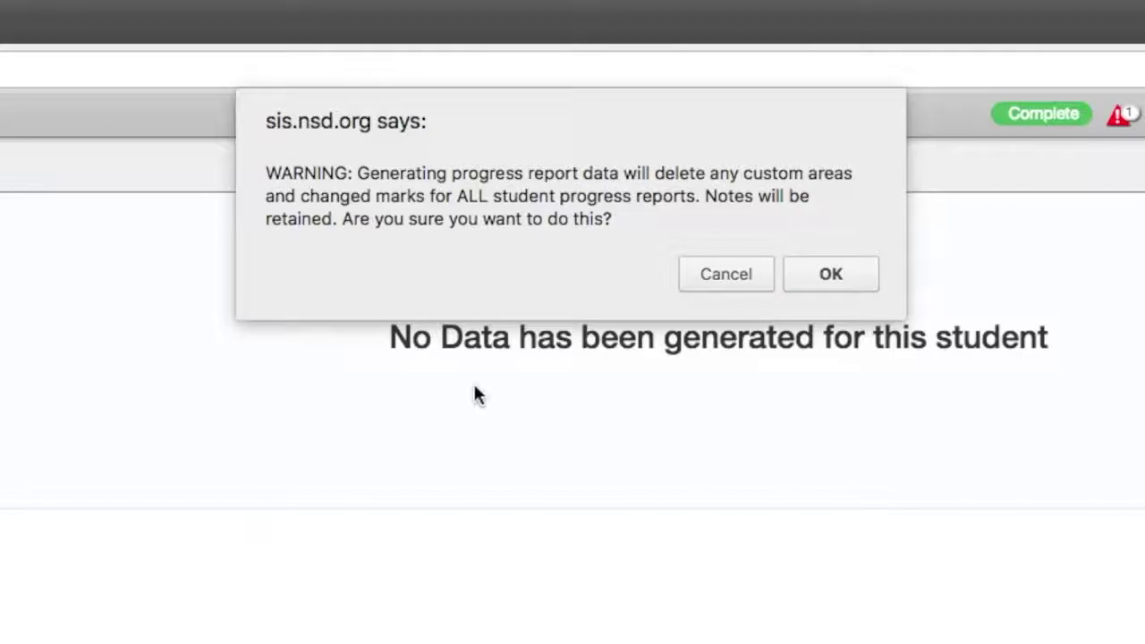
click(818, 275)
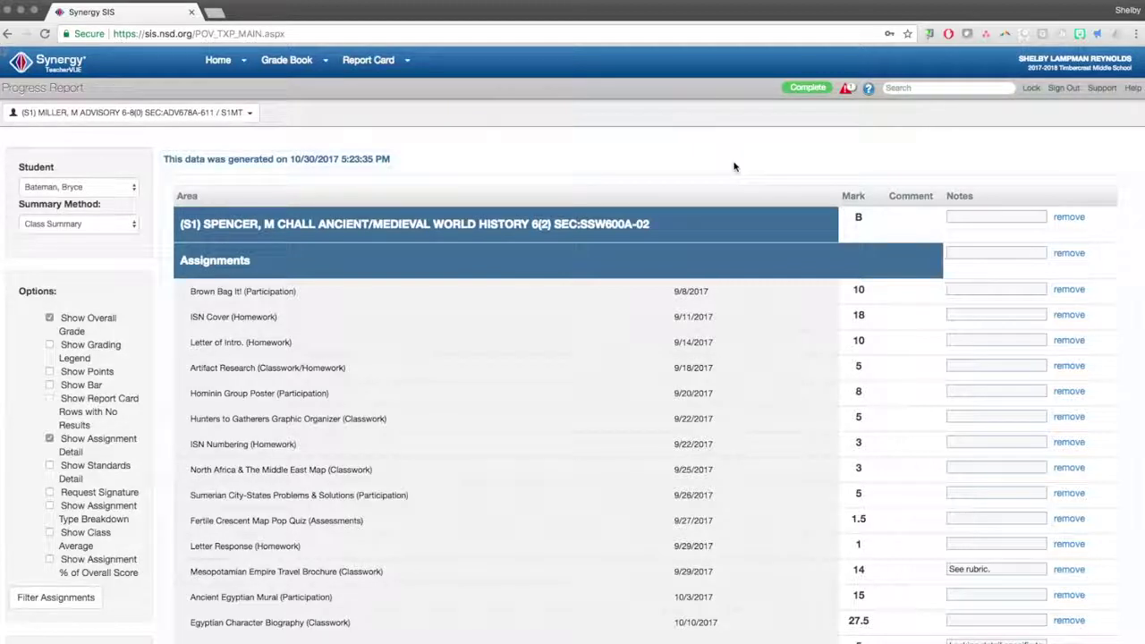
Turn Show Assignment Detail off and back on to compare the summary and detailed report layouts
click(49, 440)
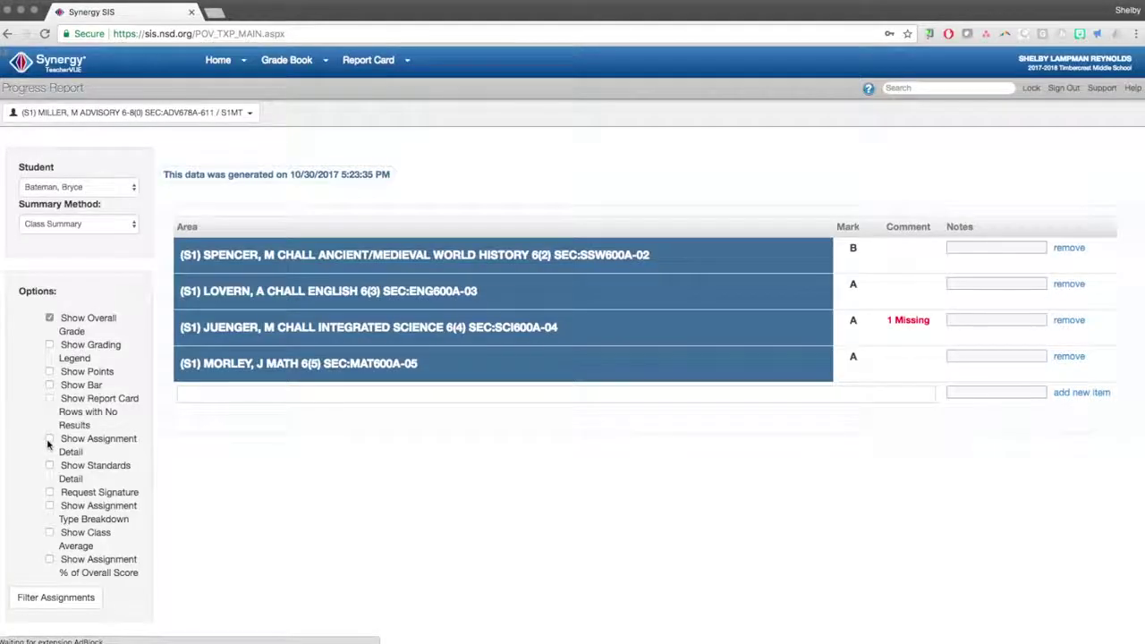
click(48, 442)
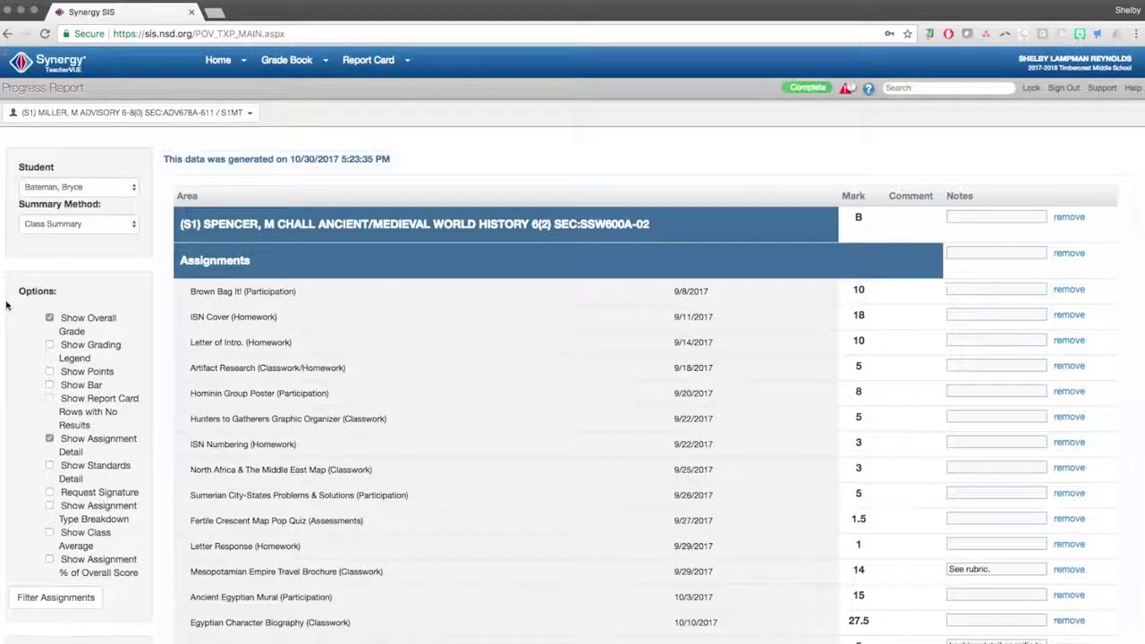
Display the progress report of the tenth student in the list and look through its assignments
click(128, 187)
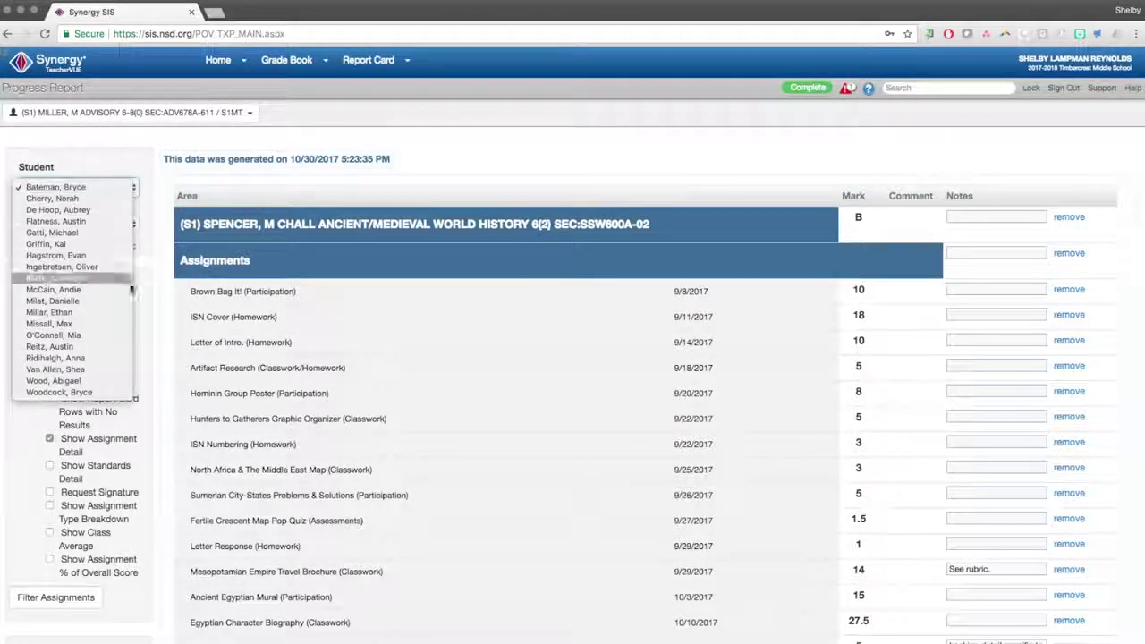
click(131, 289)
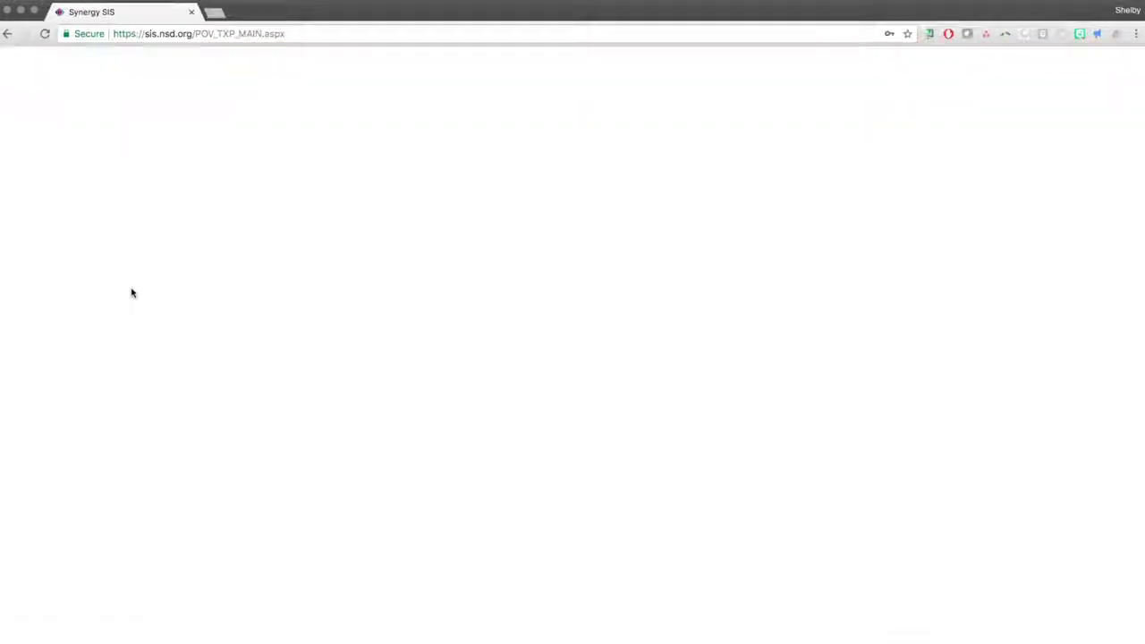
scroll(781, 247, down, 10)
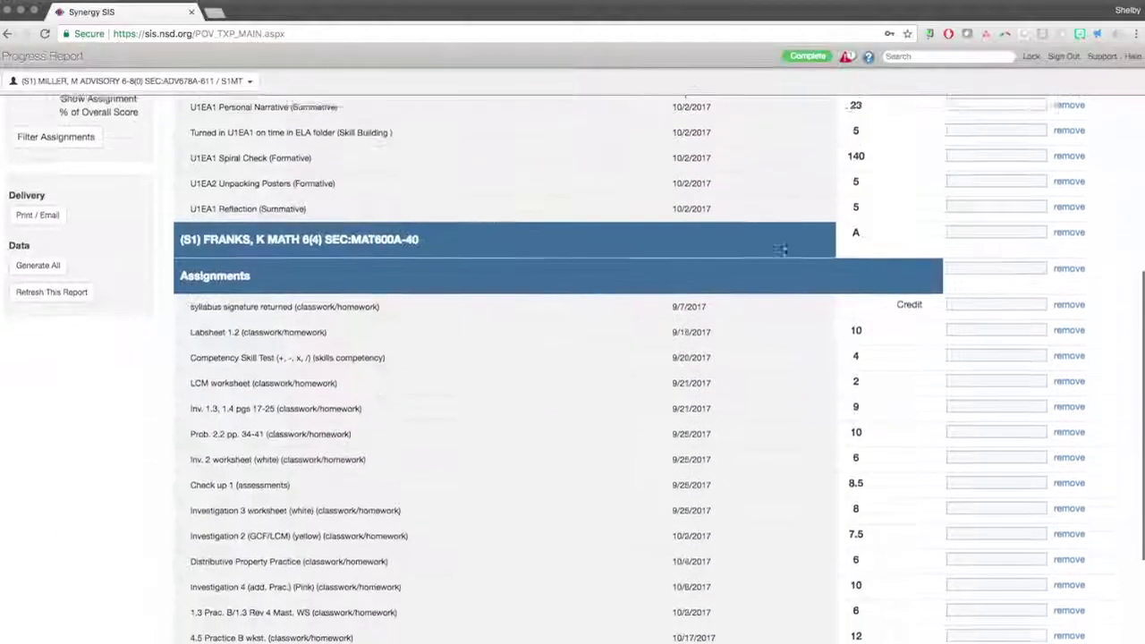
scroll(785, 249, up, 15)
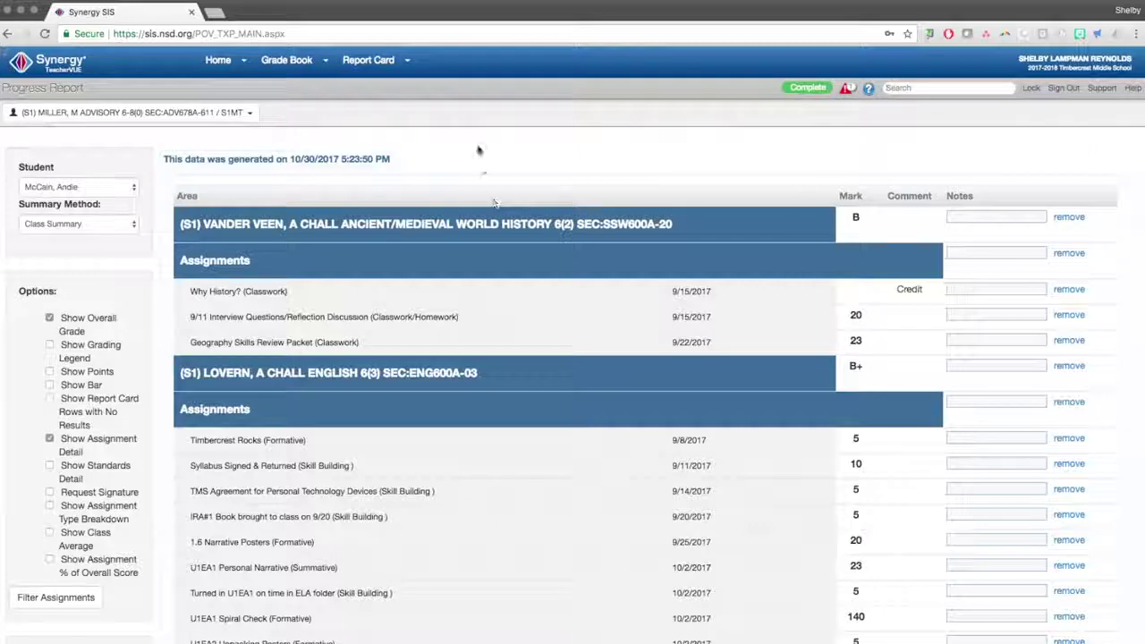
Disable Show Assignment Detail and open the print and email delivery page for the progress reports
click(49, 439)
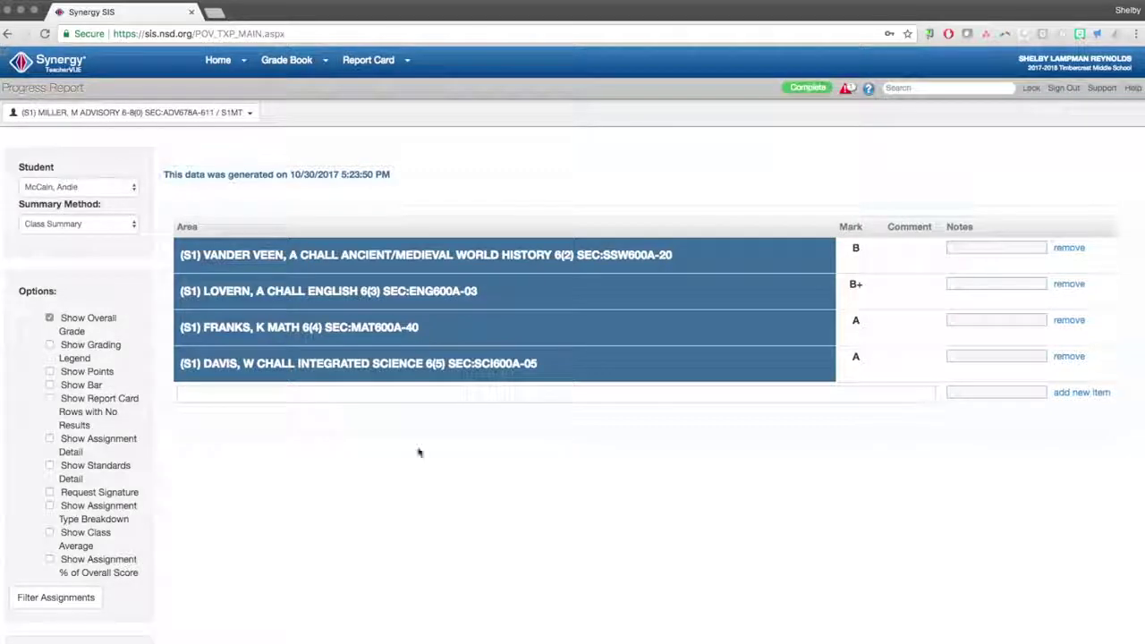
scroll(248, 467, down, 1)
scroll(248, 468, down, 3)
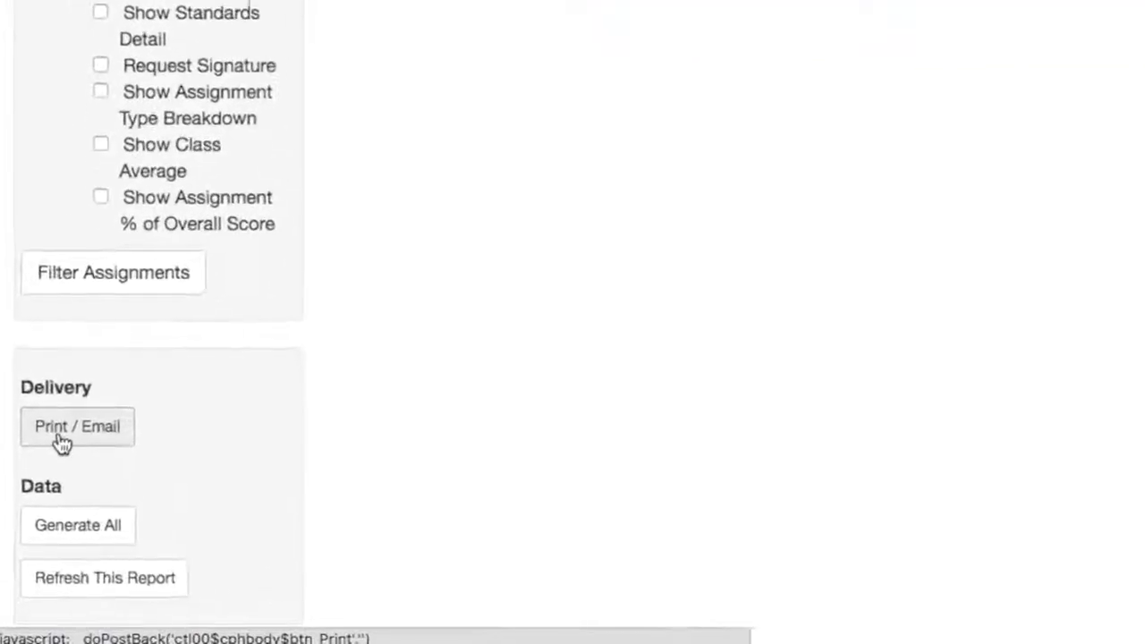
click(51, 469)
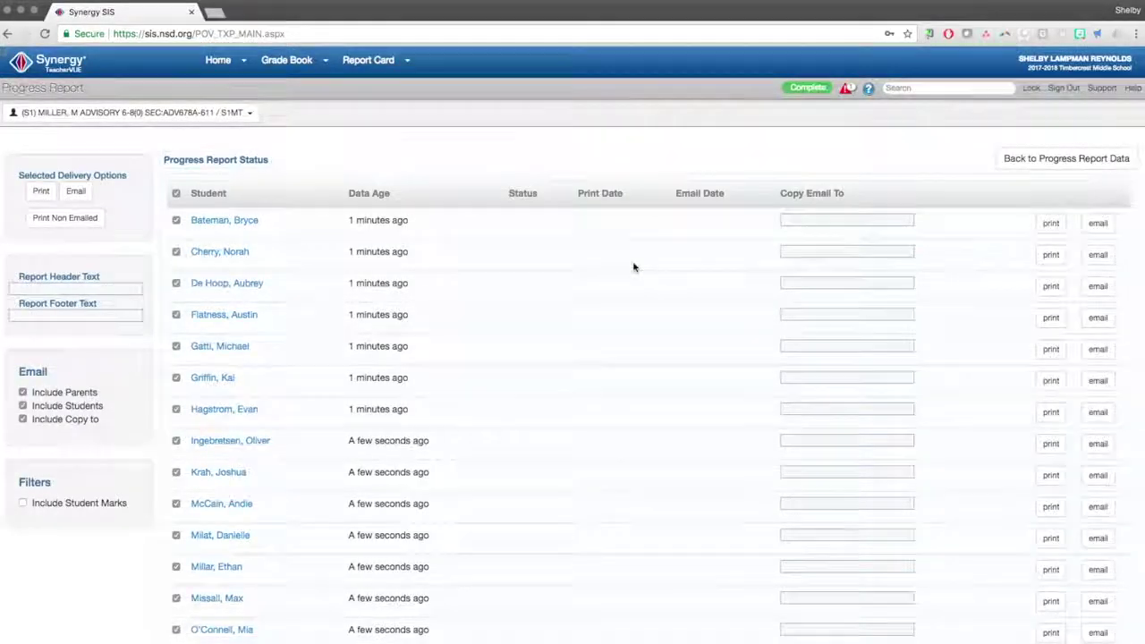
Review the student list on the delivery page and print the progress reports of all selected students
scroll(633, 267, down, 1)
scroll(633, 266, down, 3)
scroll(634, 266, up, 5)
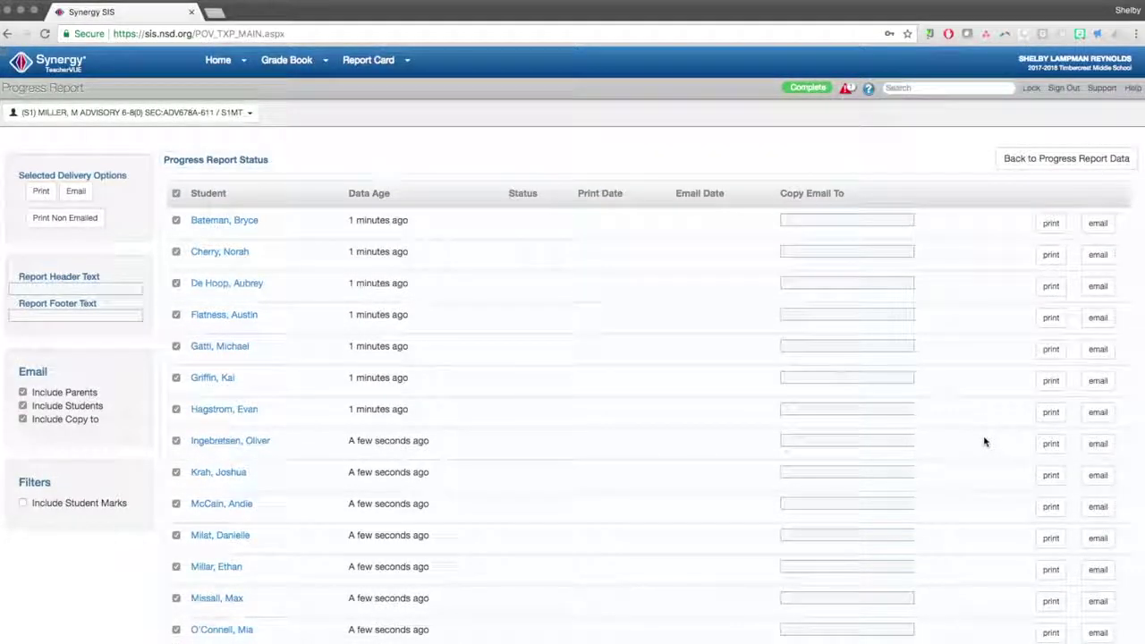
scroll(984, 441, down, 5)
scroll(984, 441, up, 5)
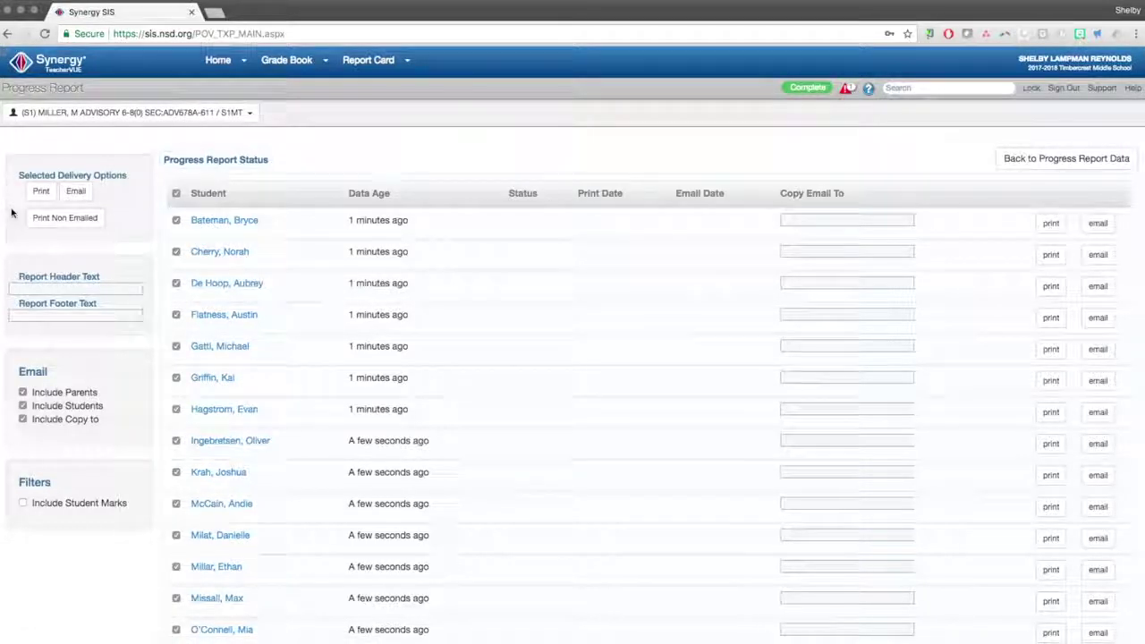
click(40, 192)
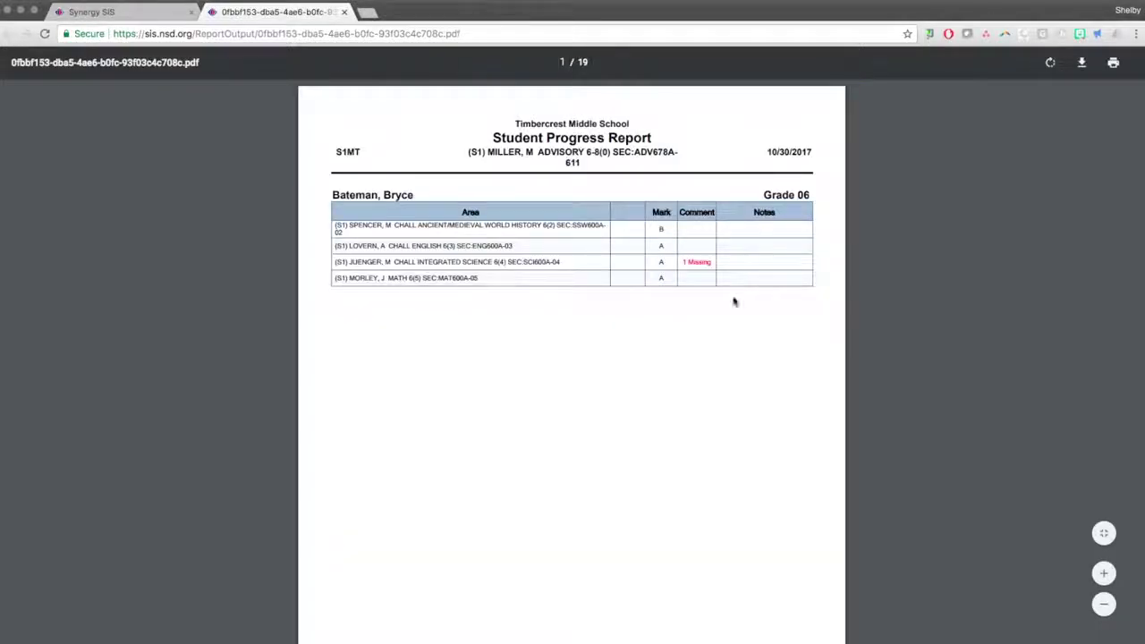
Look through the students' pages in the printed progress report PDF, checking marks and missing-work comments, and return to the first page
scroll(717, 372, down, 5)
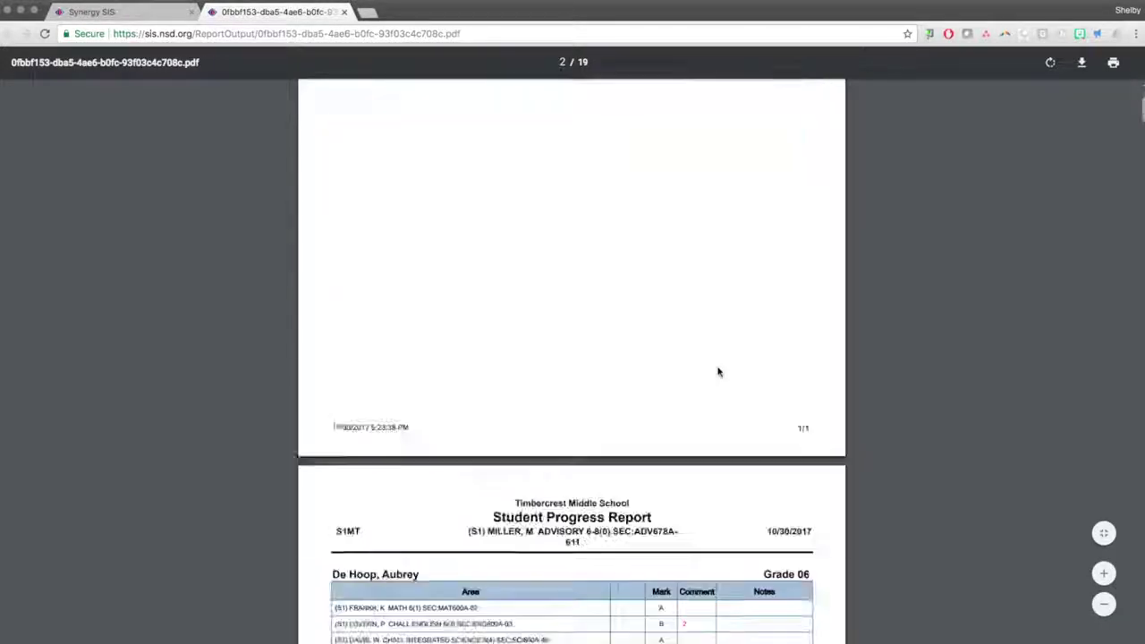
scroll(717, 372, down, 10)
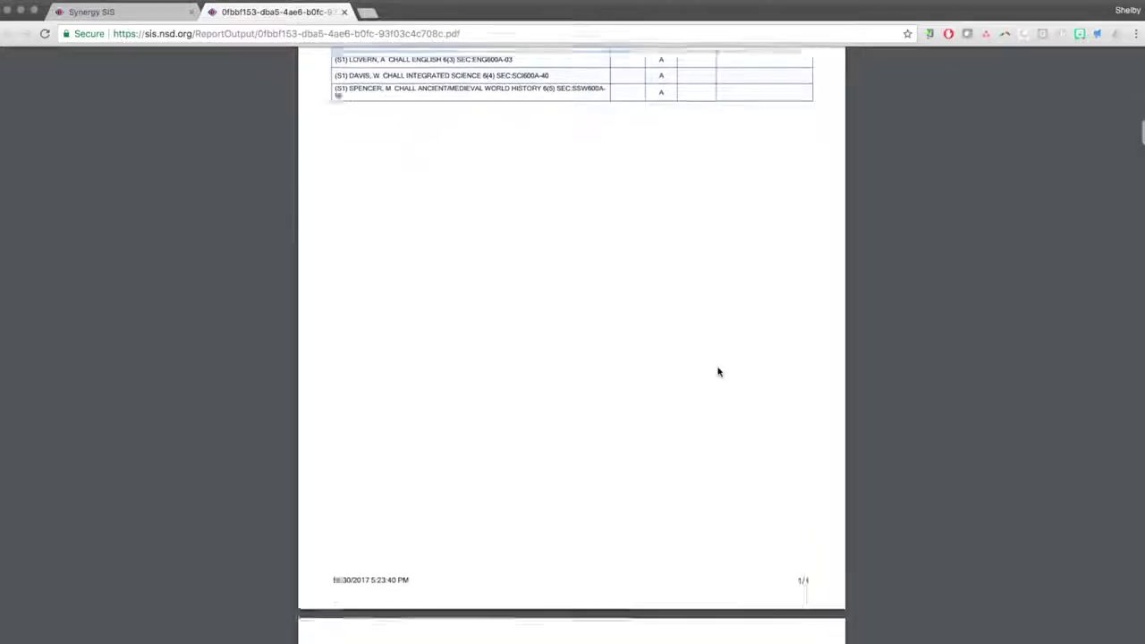
scroll(718, 372, down, 10)
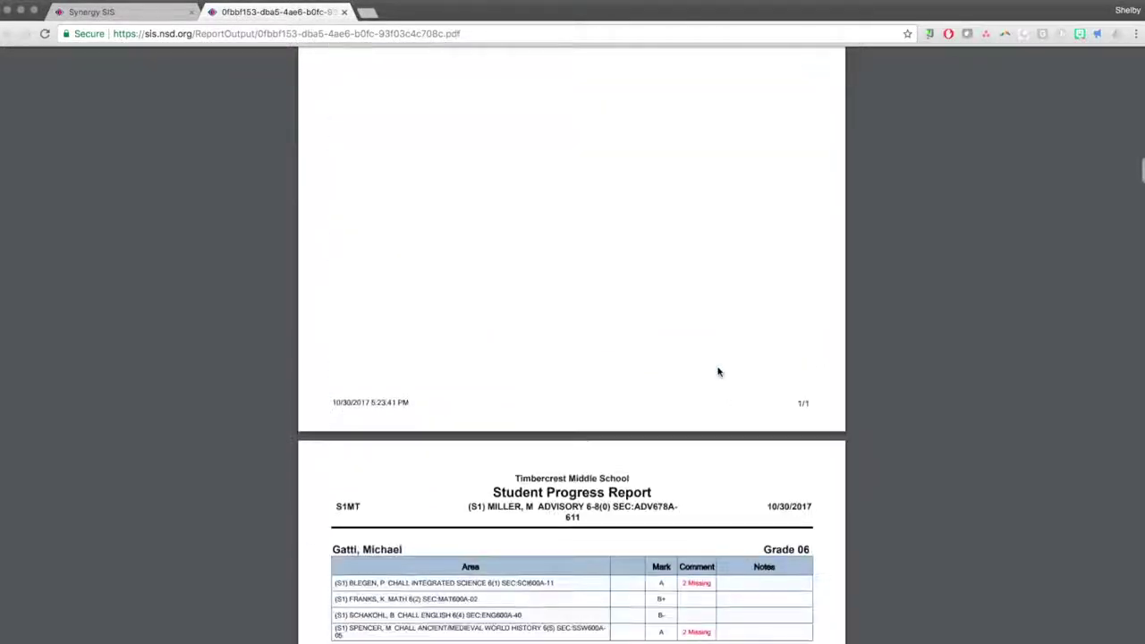
scroll(717, 373, down, 5)
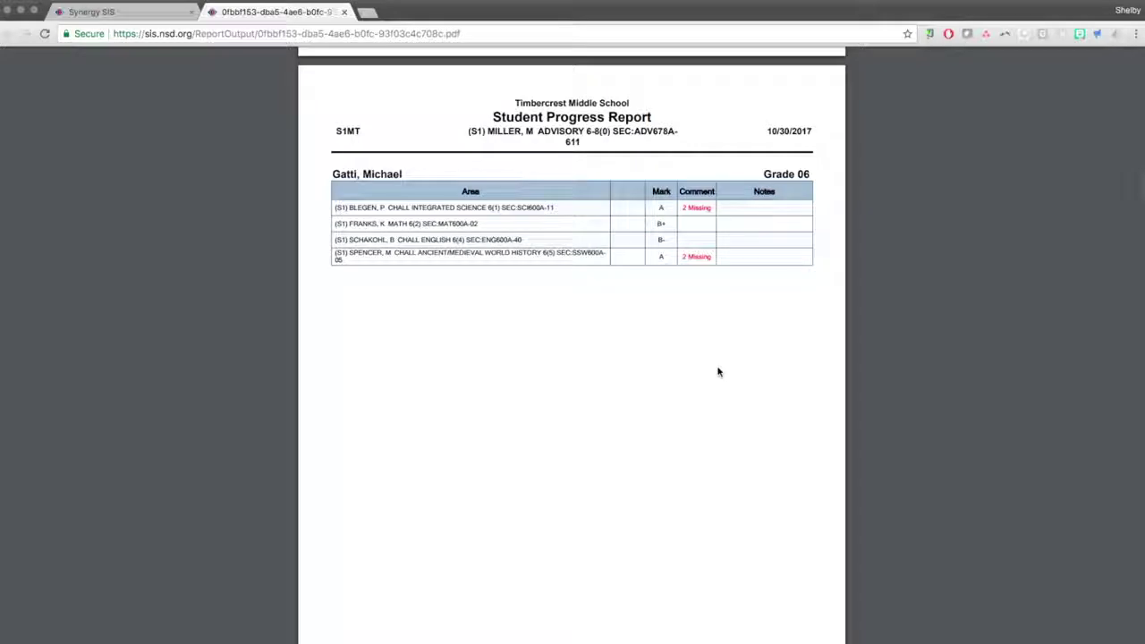
scroll(718, 372, down, 15)
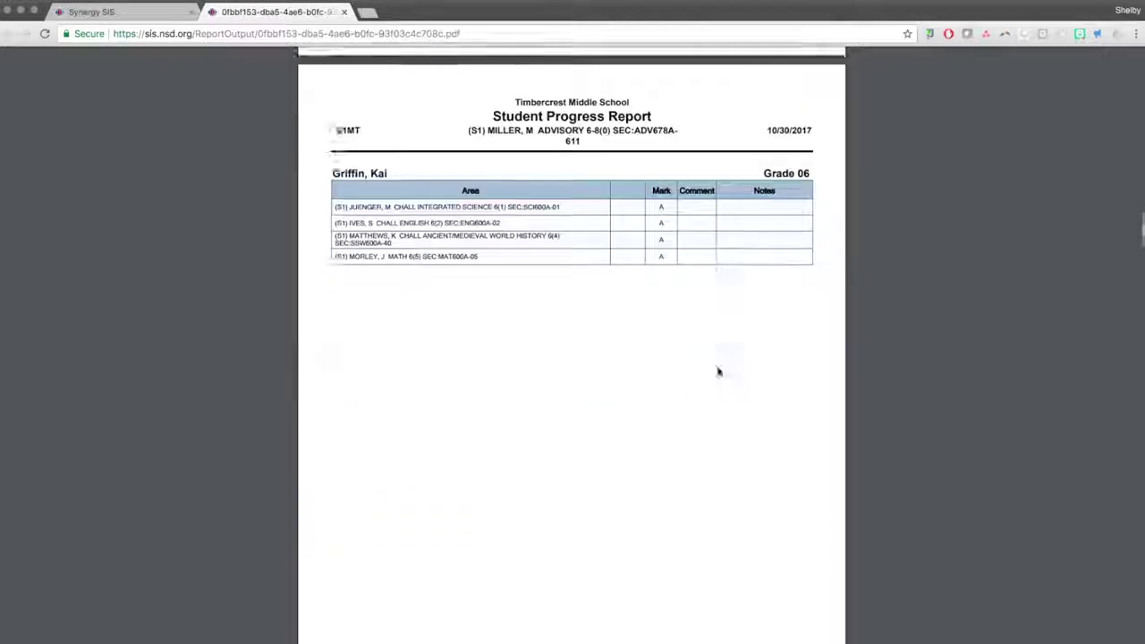
scroll(717, 372, down, 12)
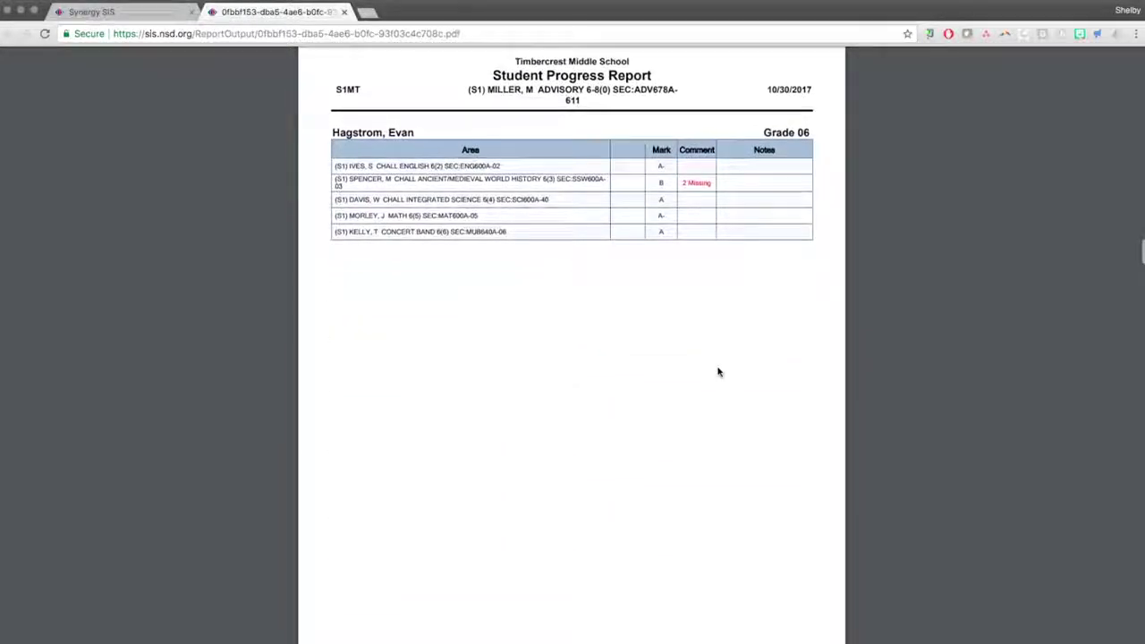
scroll(718, 372, down, 3)
scroll(718, 372, up, 10)
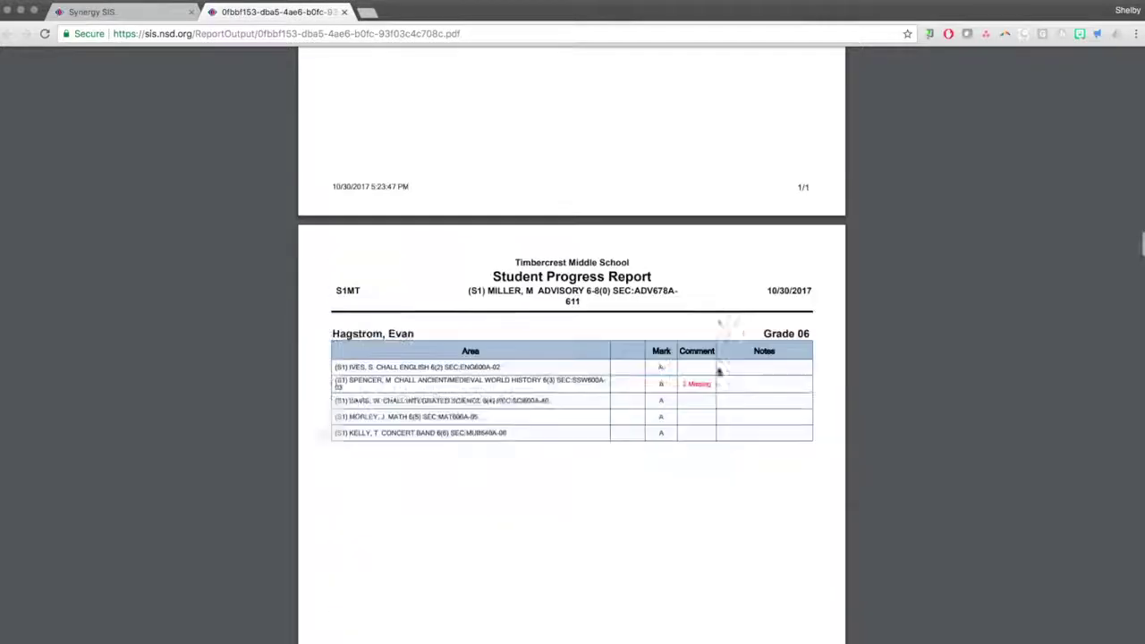
scroll(718, 372, up, 20)
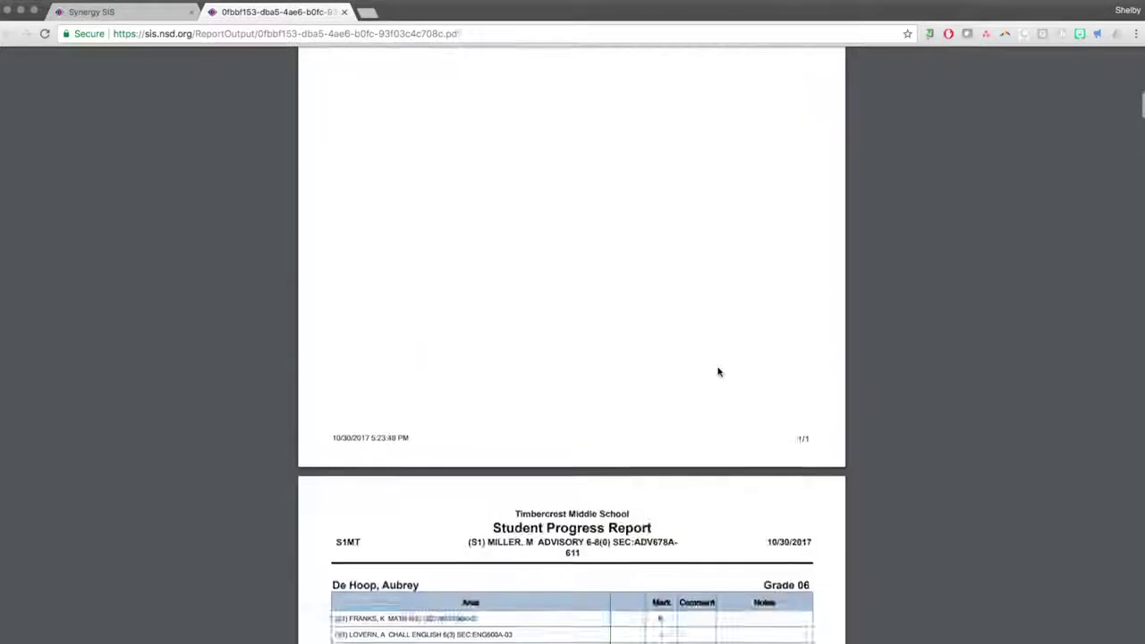
scroll(717, 372, up, 5)
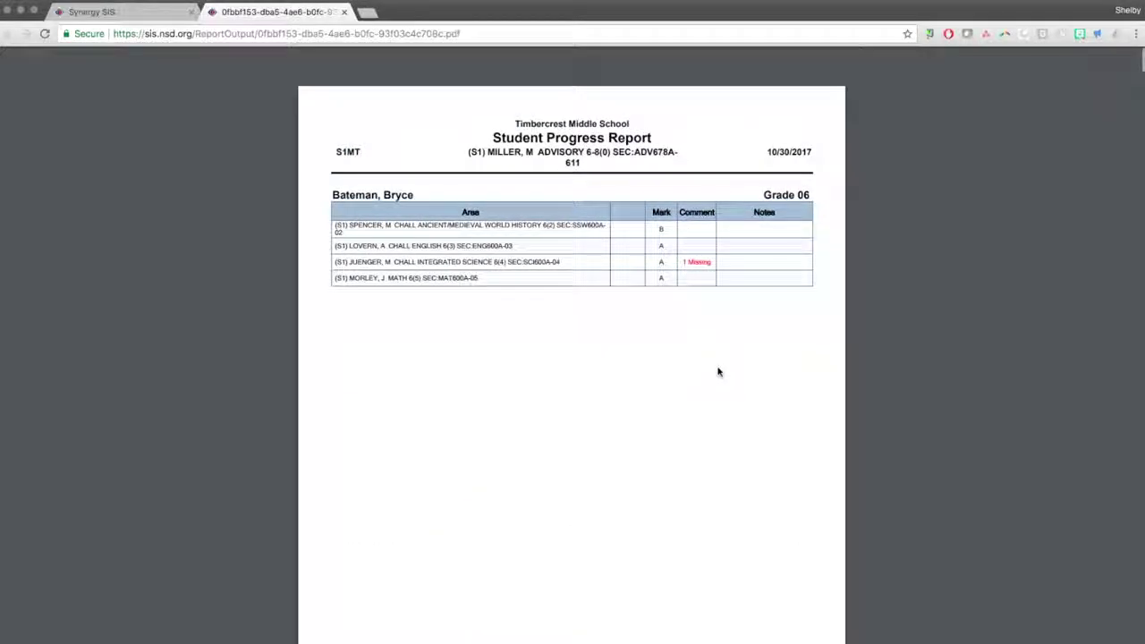